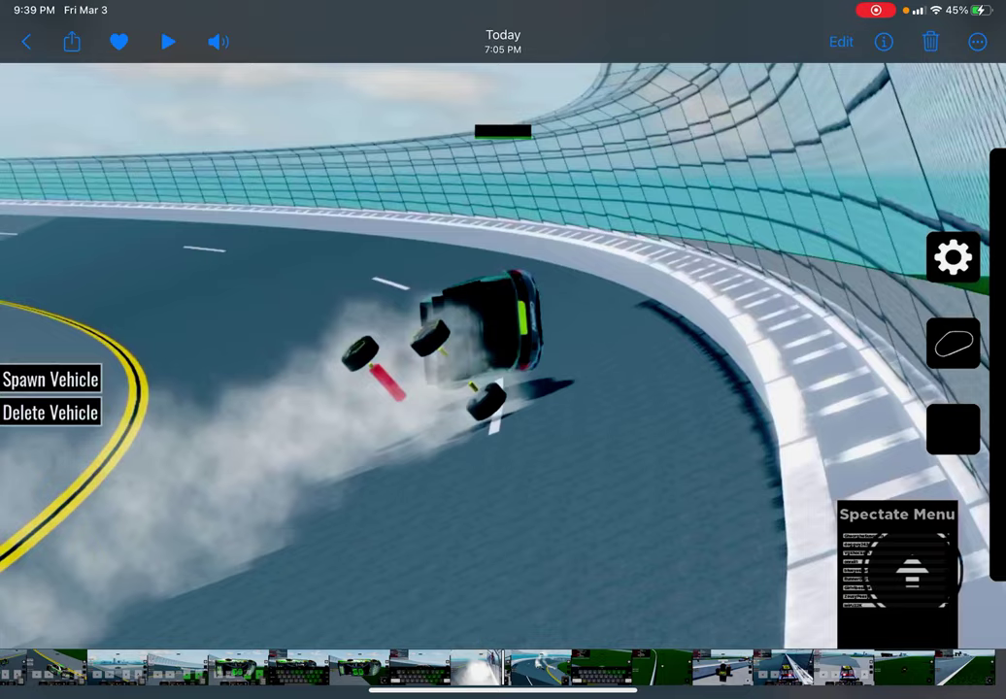
pyautogui.click(167, 41)
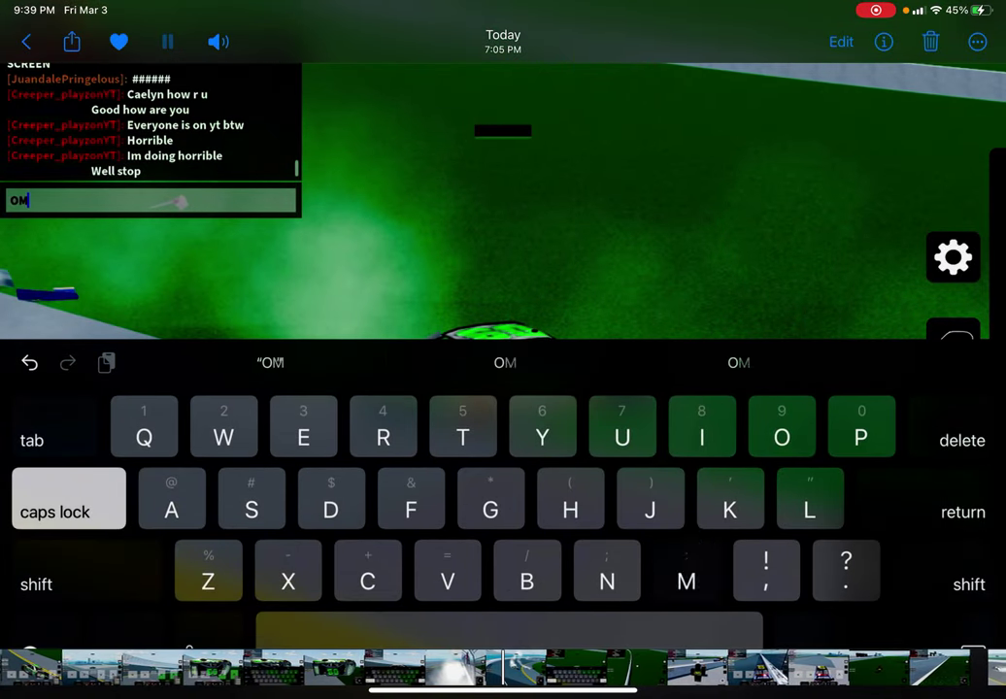
pyautogui.click(167, 41)
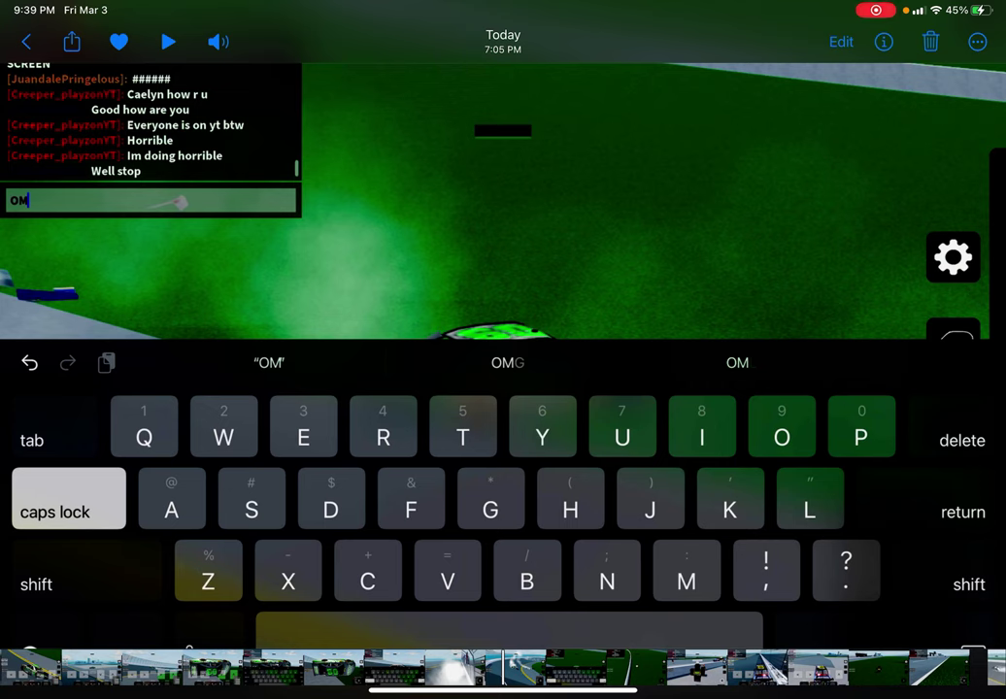